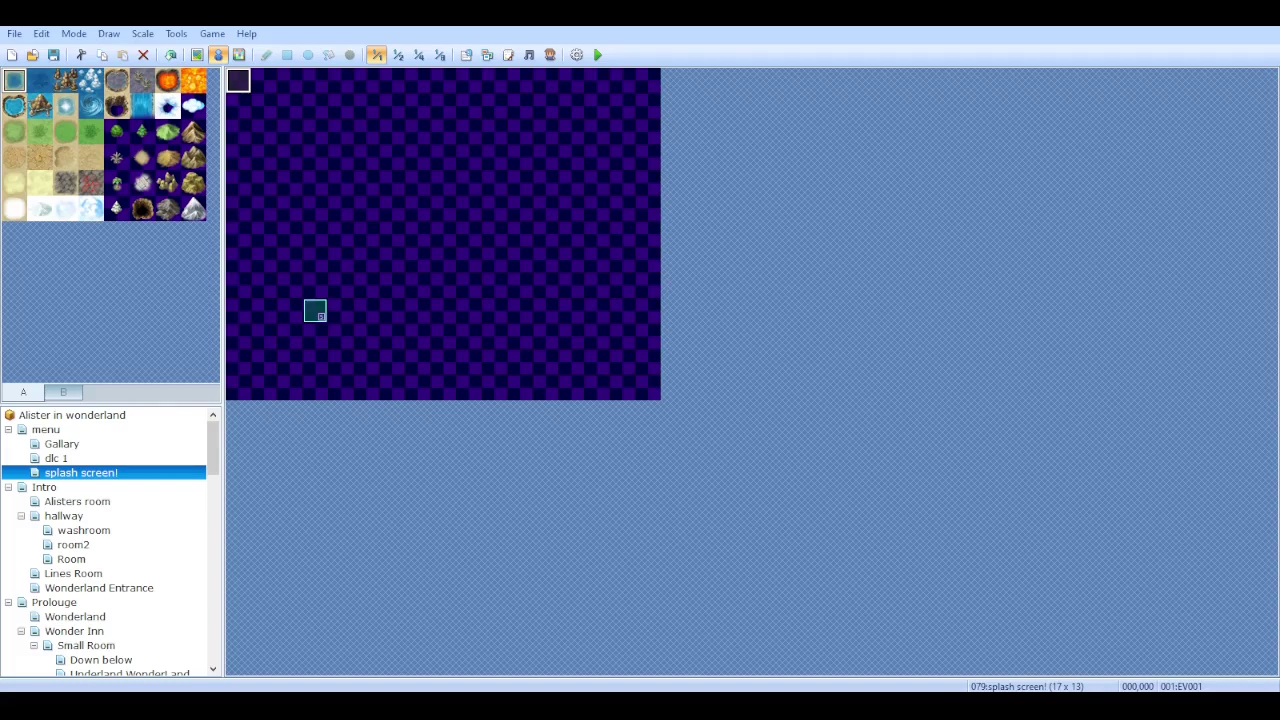
Examine the command lists of the first three events on the menu map, closing each event unchanged.
{"action": "left_click", "coordinate": [45, 429]}
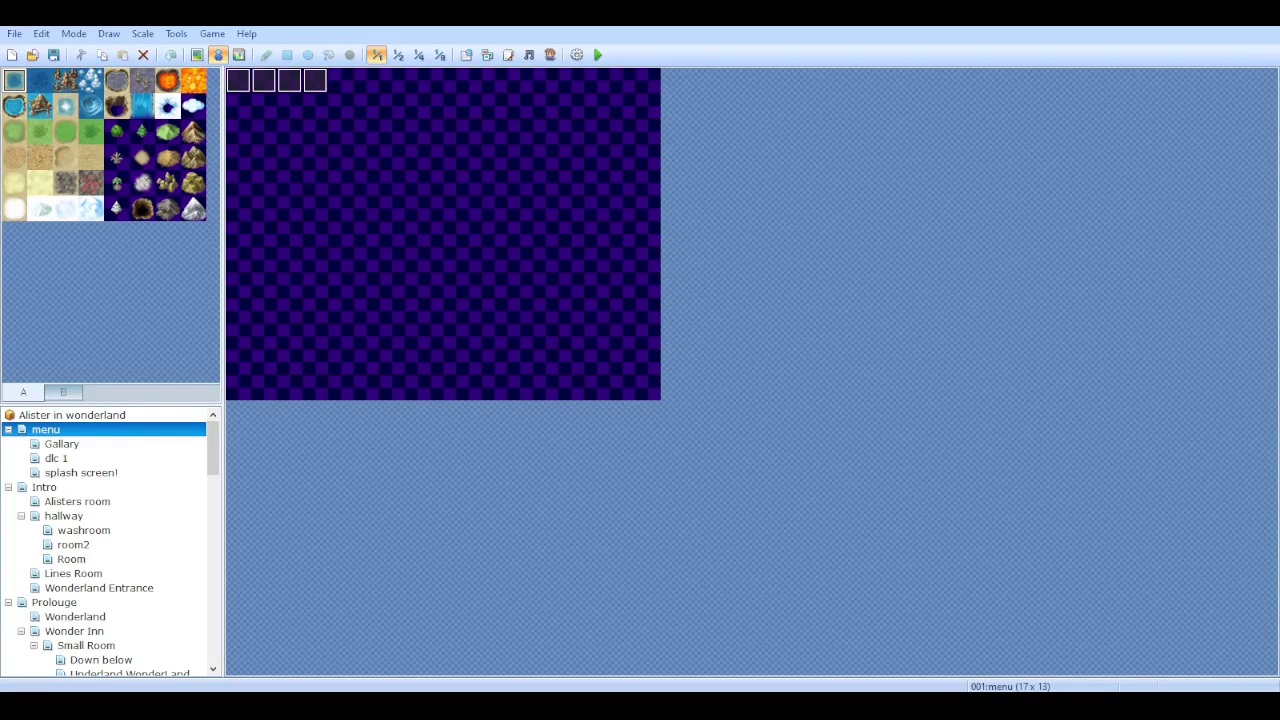
{"action": "double_click", "coordinate": [238, 81]}
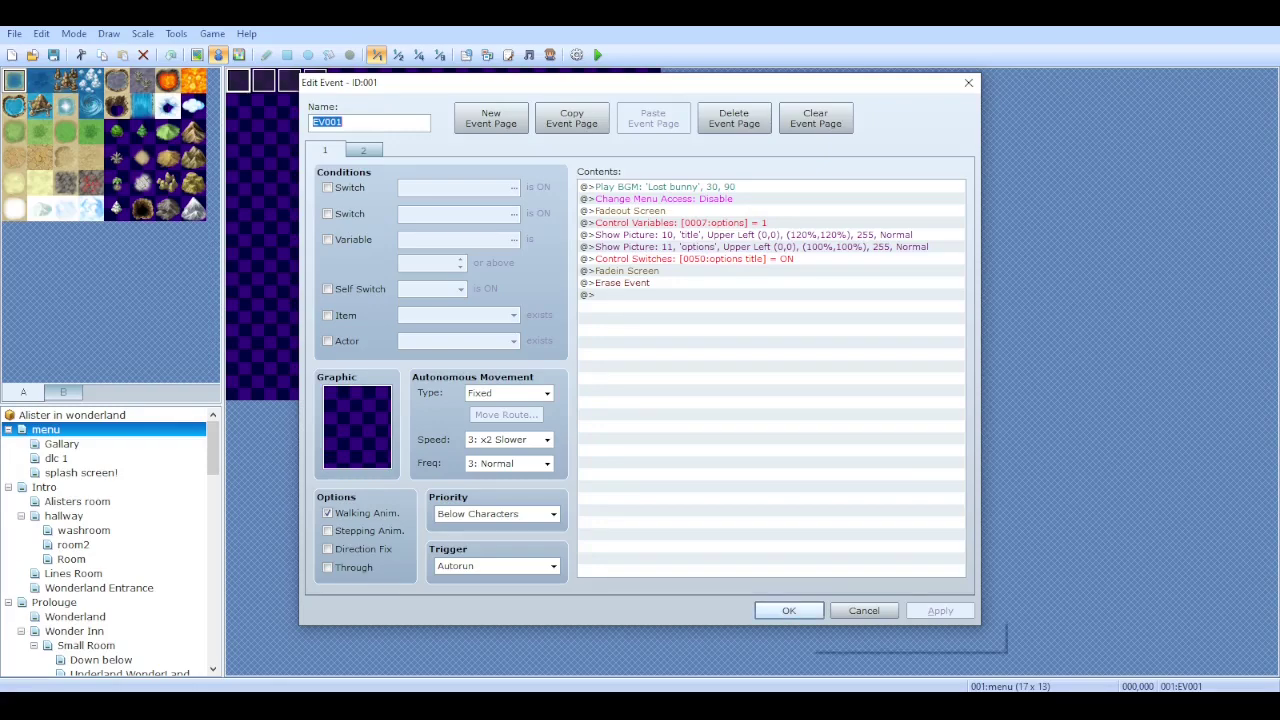
{"action": "key", "text": "Return"}
{"action": "key", "text": "Return"}
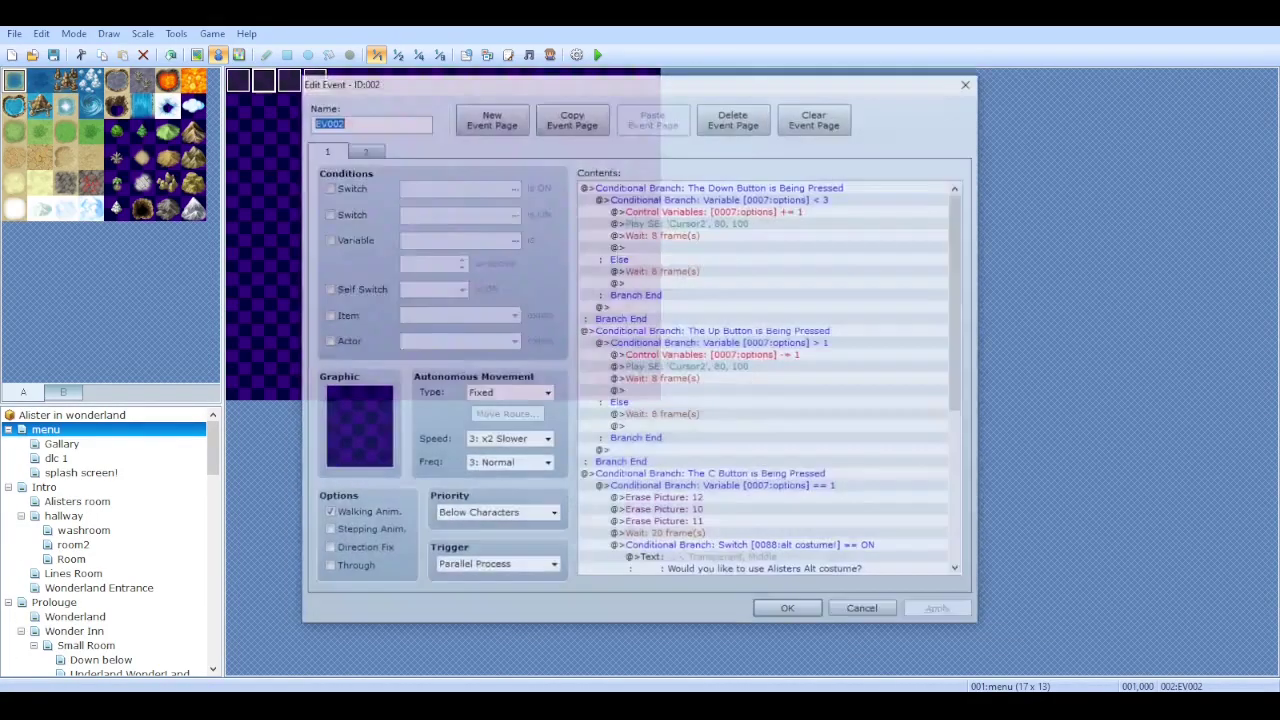
{"action": "scroll", "coordinate": [770, 378], "scroll_direction": "down", "scroll_amount": 8}
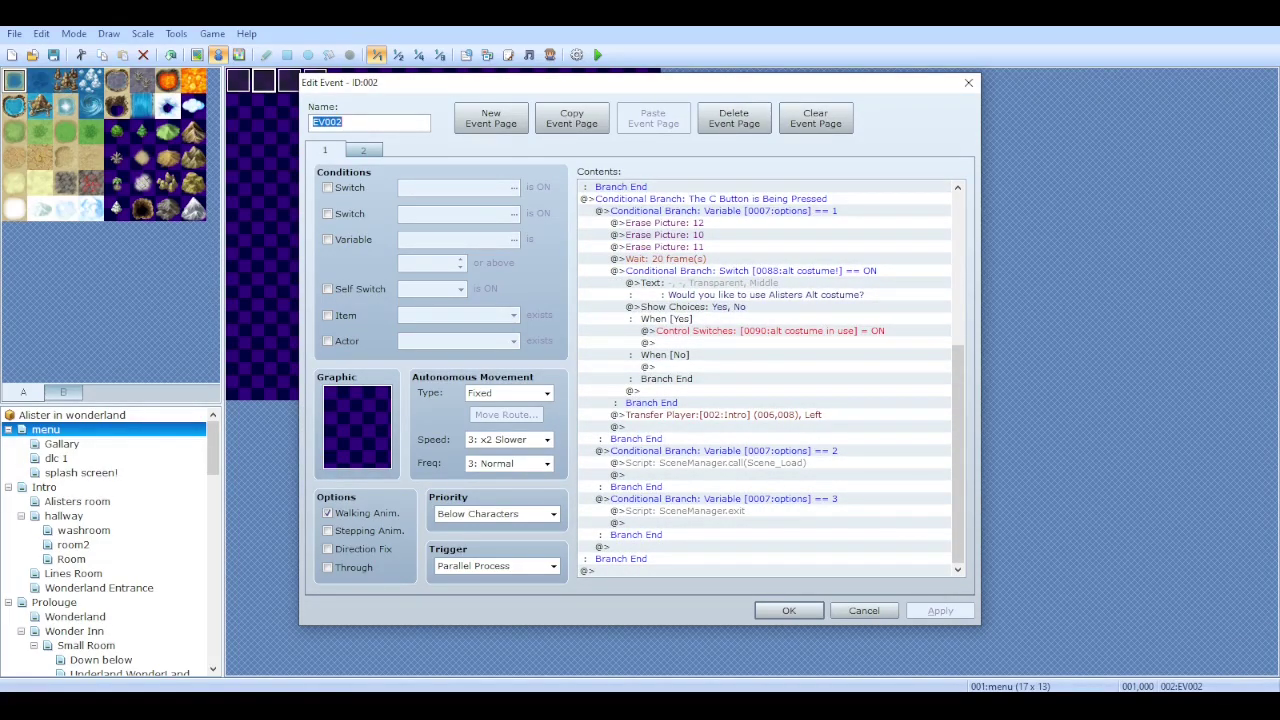
{"action": "key", "text": "Return"}
{"action": "key", "text": "Right"}
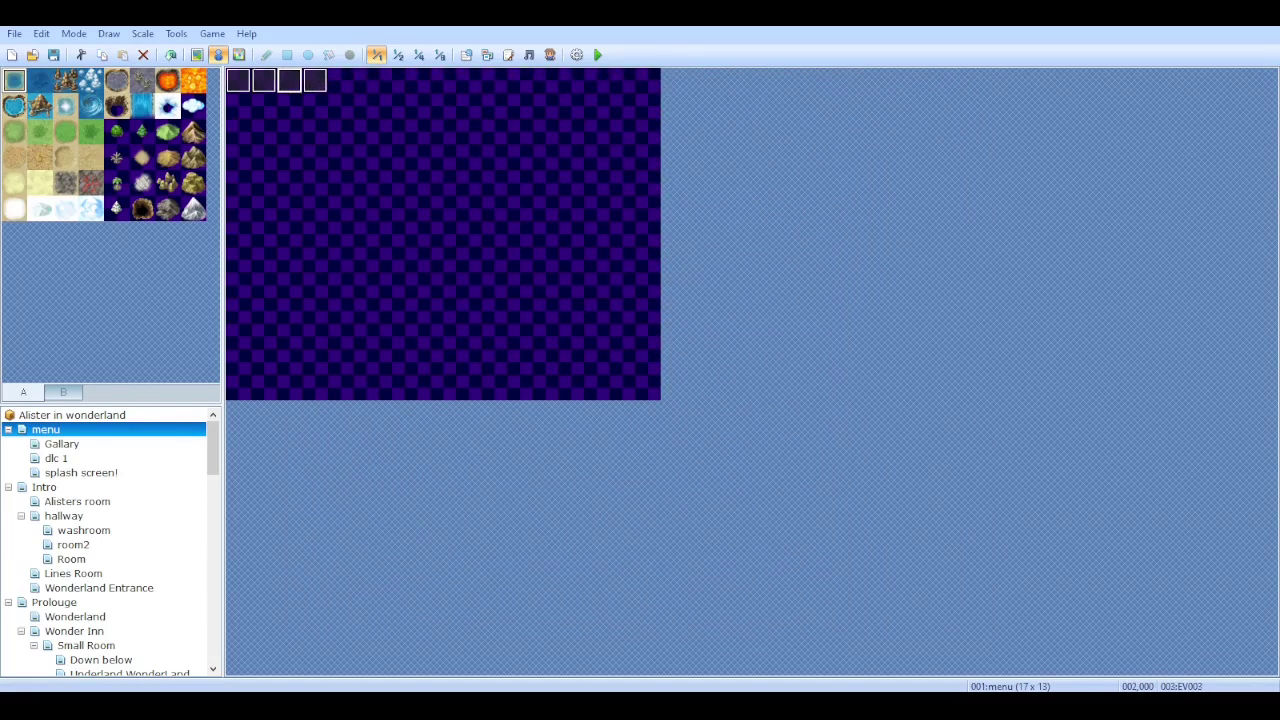
{"action": "key", "text": "Return"}
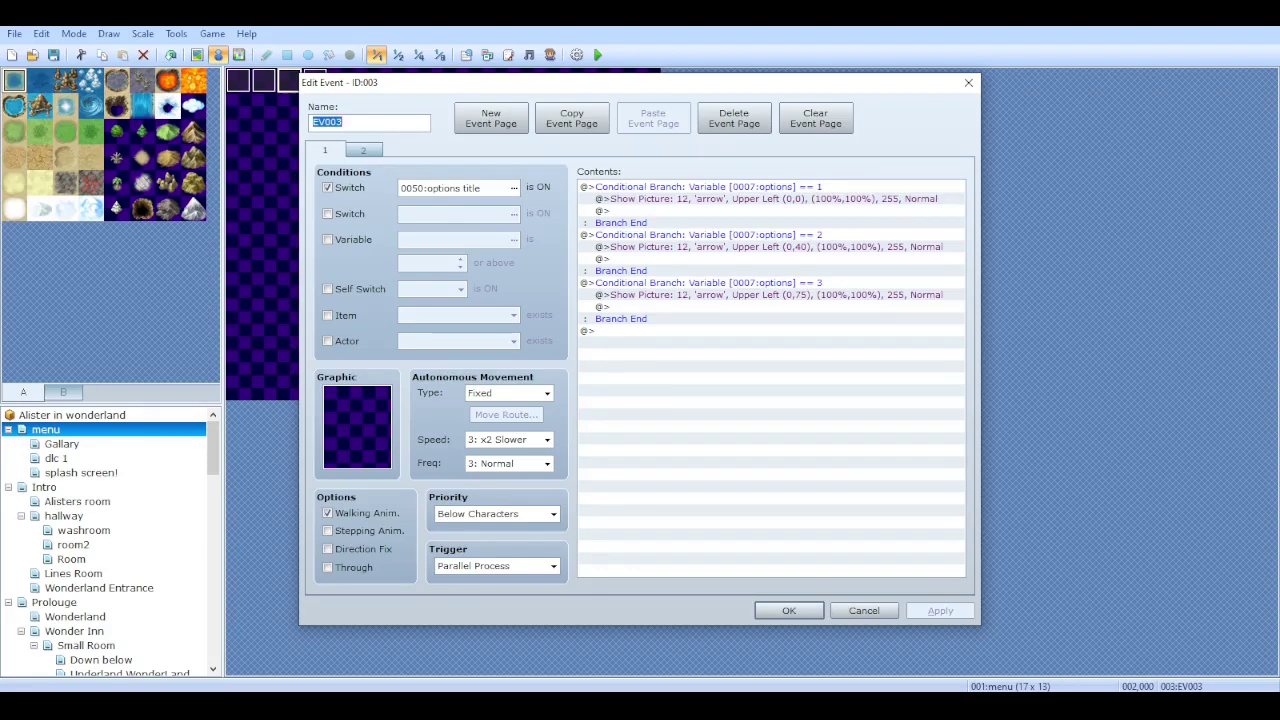
{"action": "key", "text": "Return"}
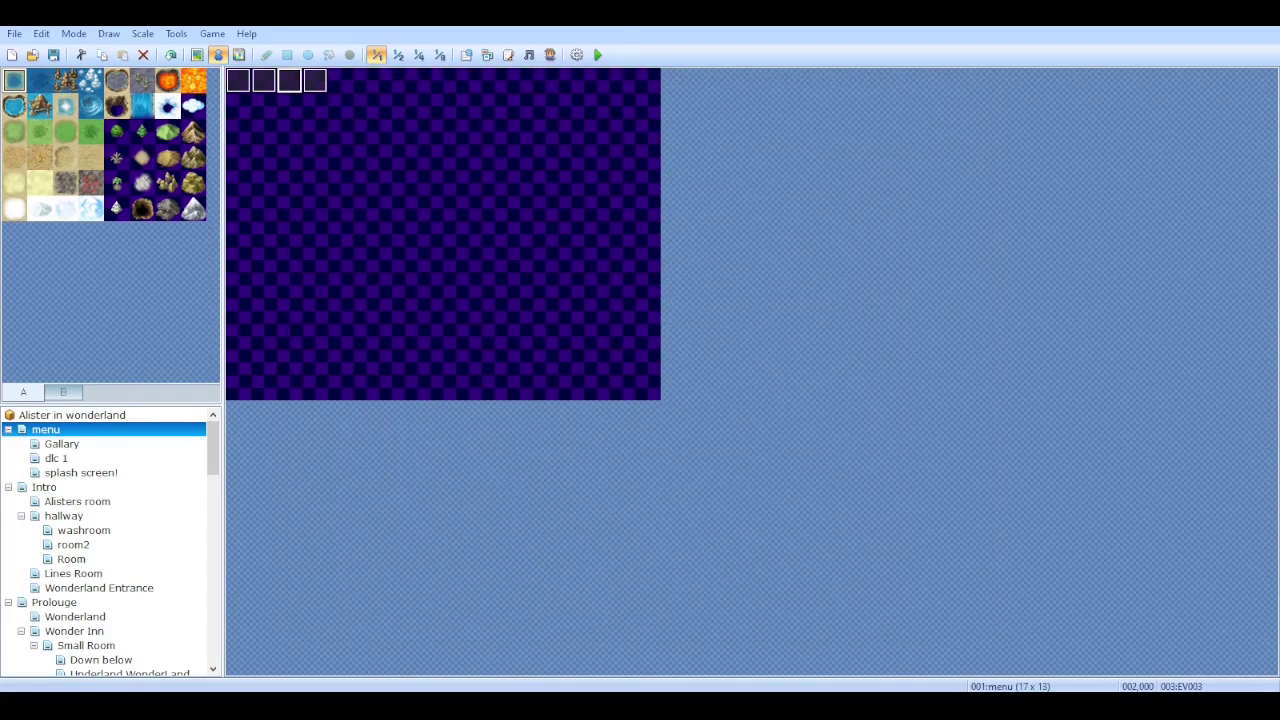
Open the event on the splash screen map and inspect its Show Picture command, including the picture graphic and display settings.
{"action": "left_click", "coordinate": [80, 472]}
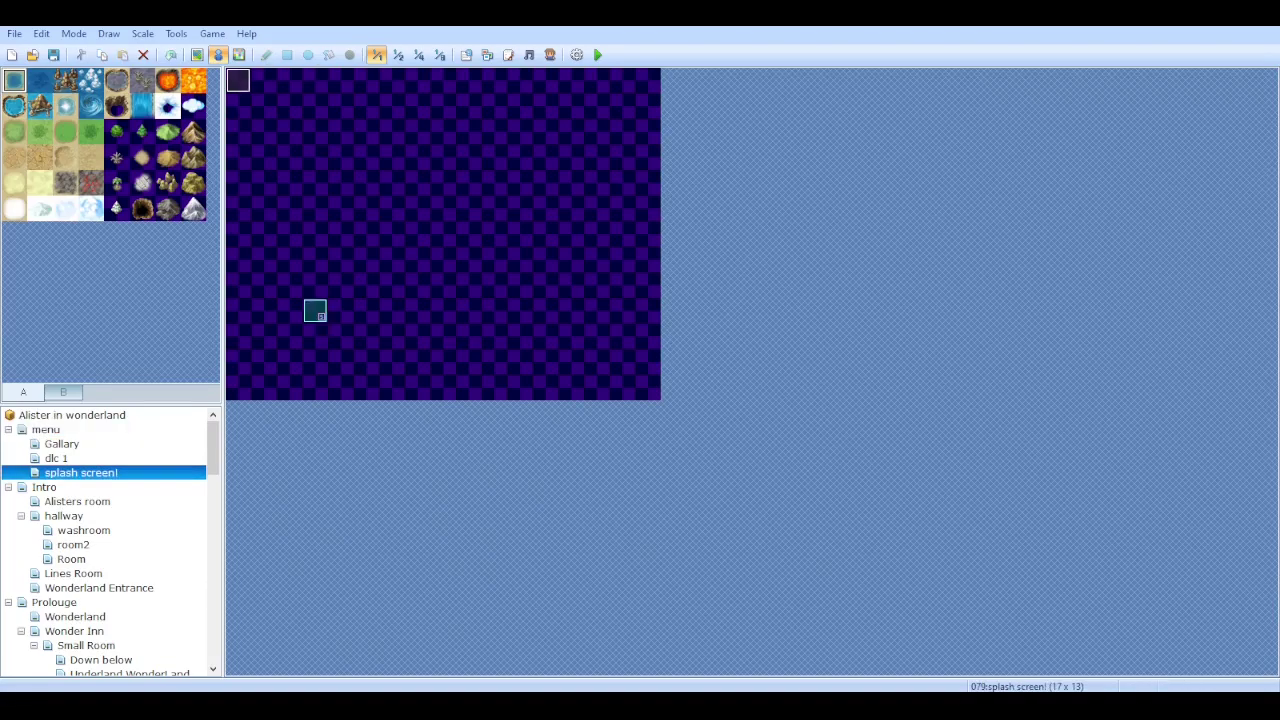
{"action": "double_click", "coordinate": [238, 80]}
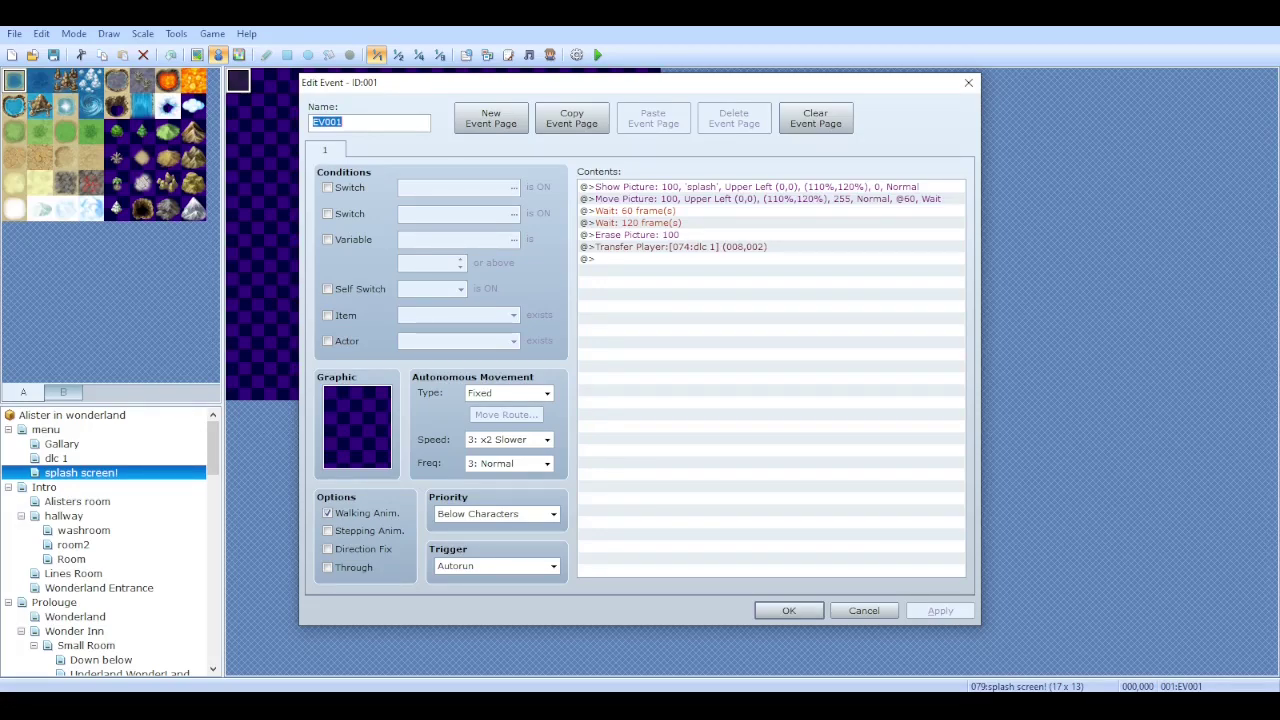
{"action": "double_click", "coordinate": [750, 187]}
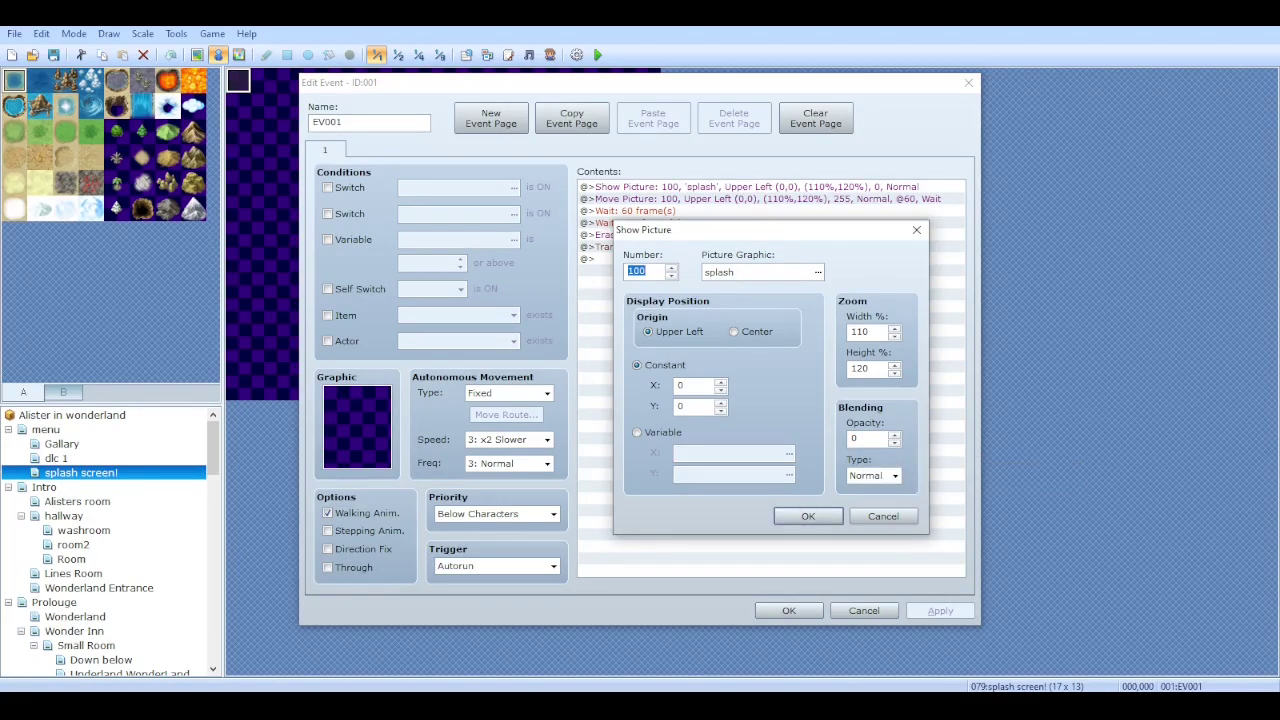
{"action": "key", "text": "Tab"}
{"action": "key", "text": "space"}
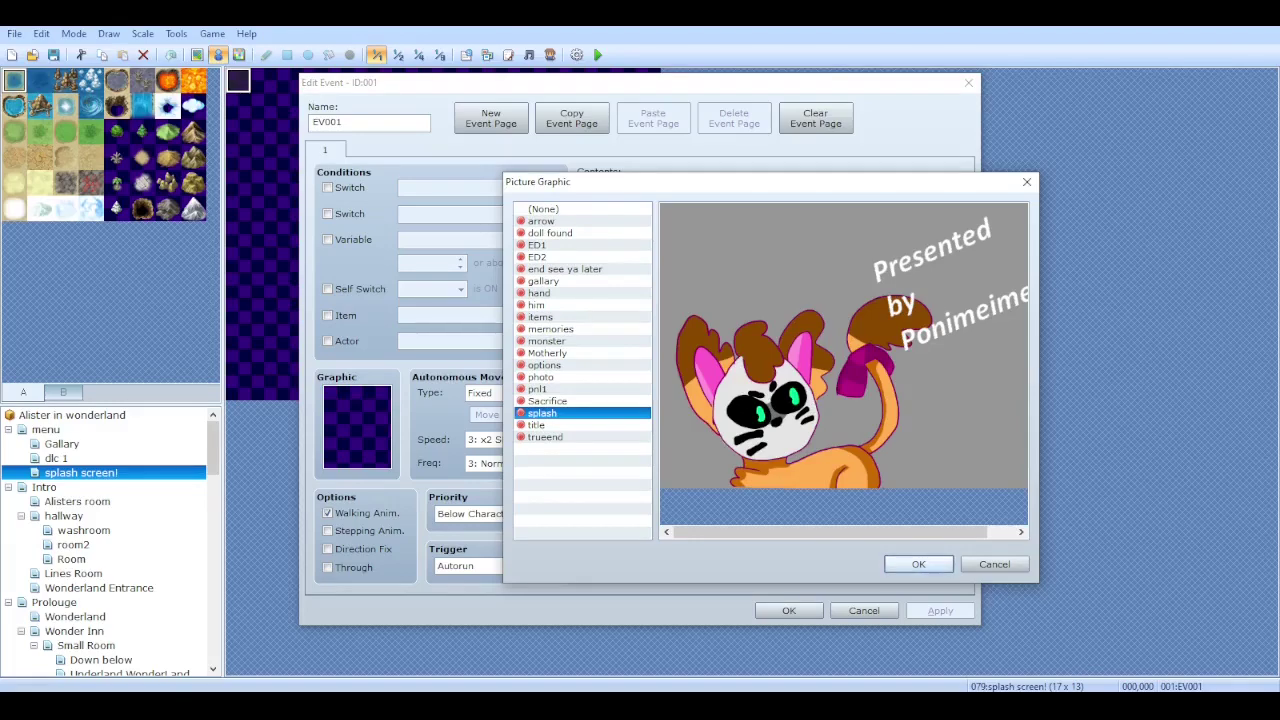
{"action": "key", "text": "Return"}
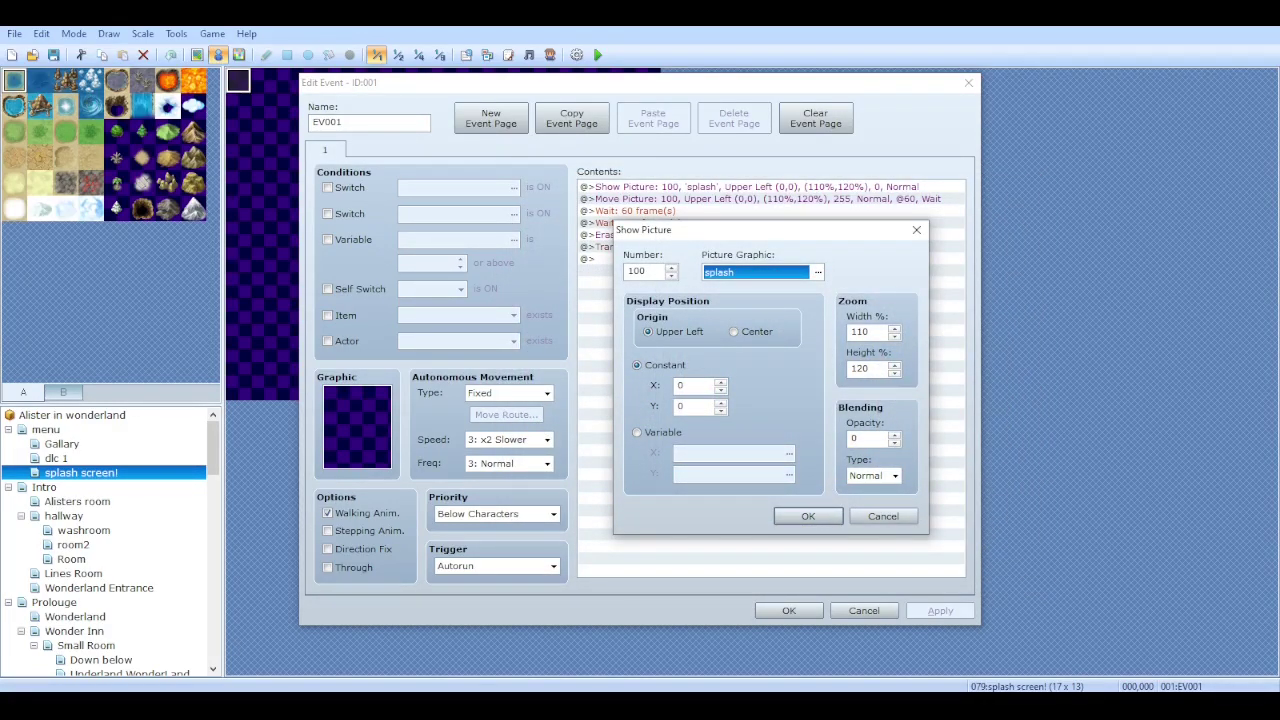
{"action": "left_click", "coordinate": [808, 516]}
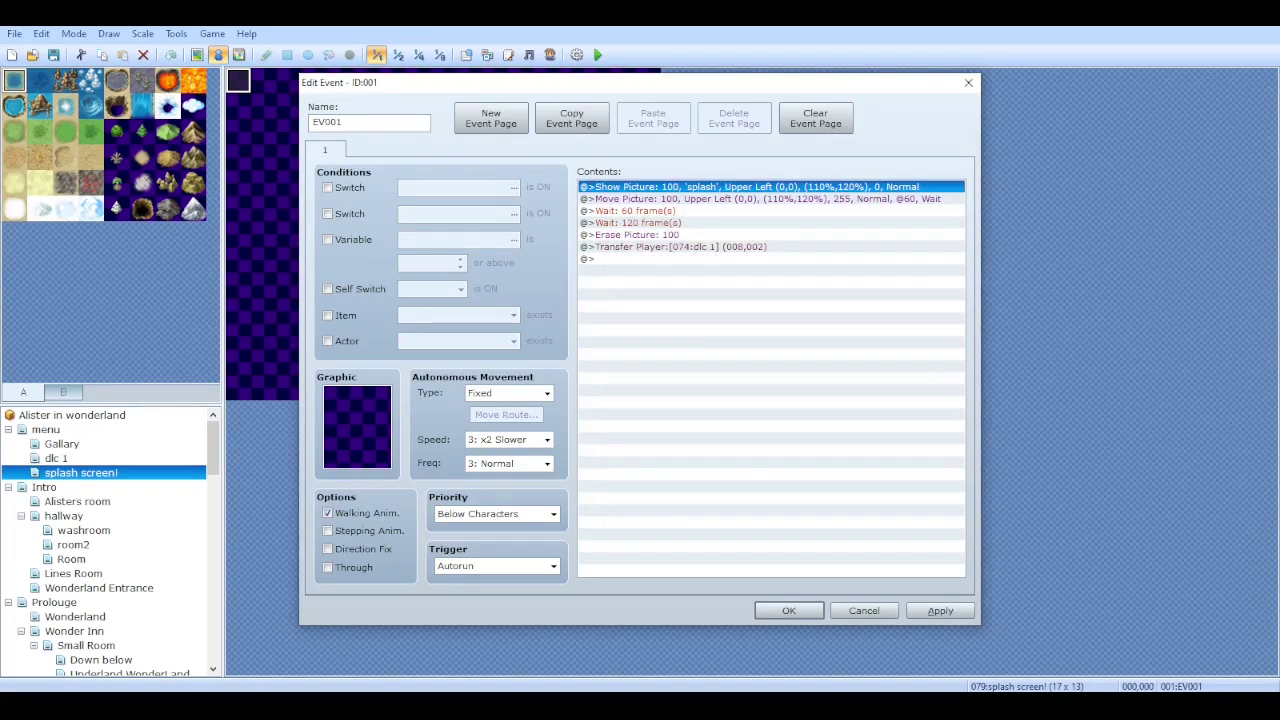
{"action": "key", "text": "Return"}
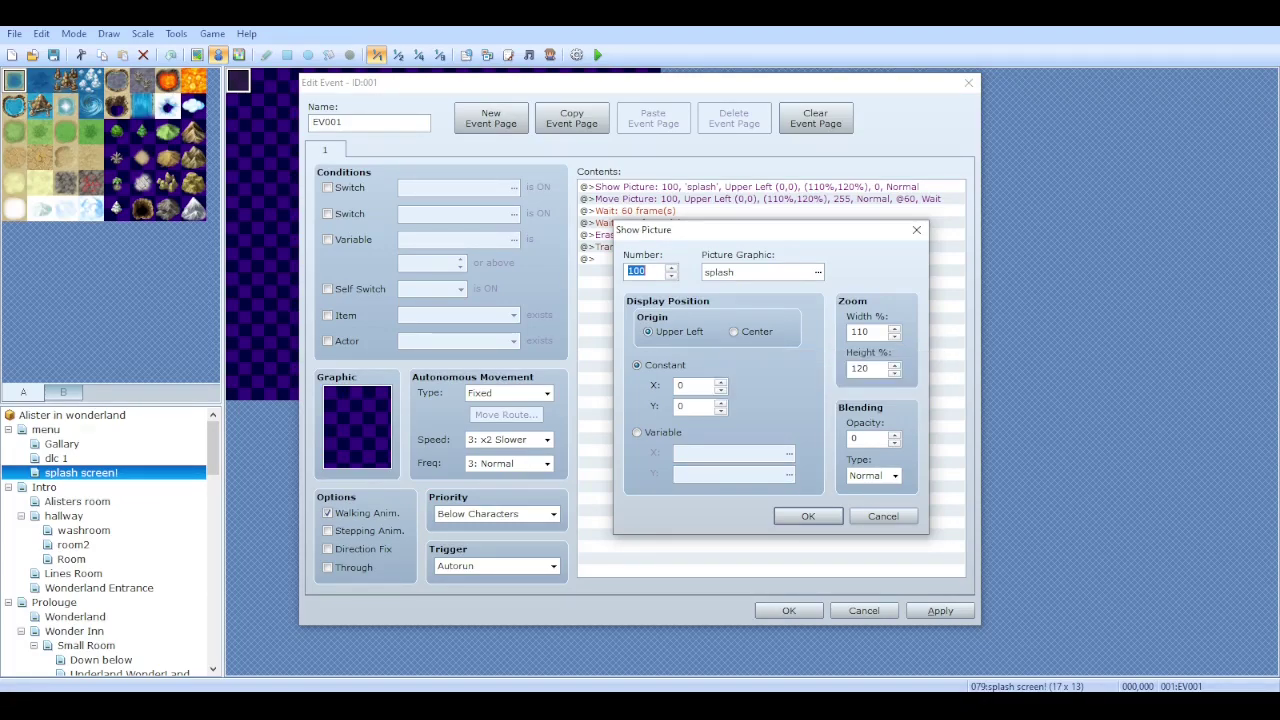
{"action": "key", "text": "Return"}
Inspect the Move Picture command's settings with the blending type kept at Normal, and close the splash screen event.
{"action": "left_click", "coordinate": [760, 198]}
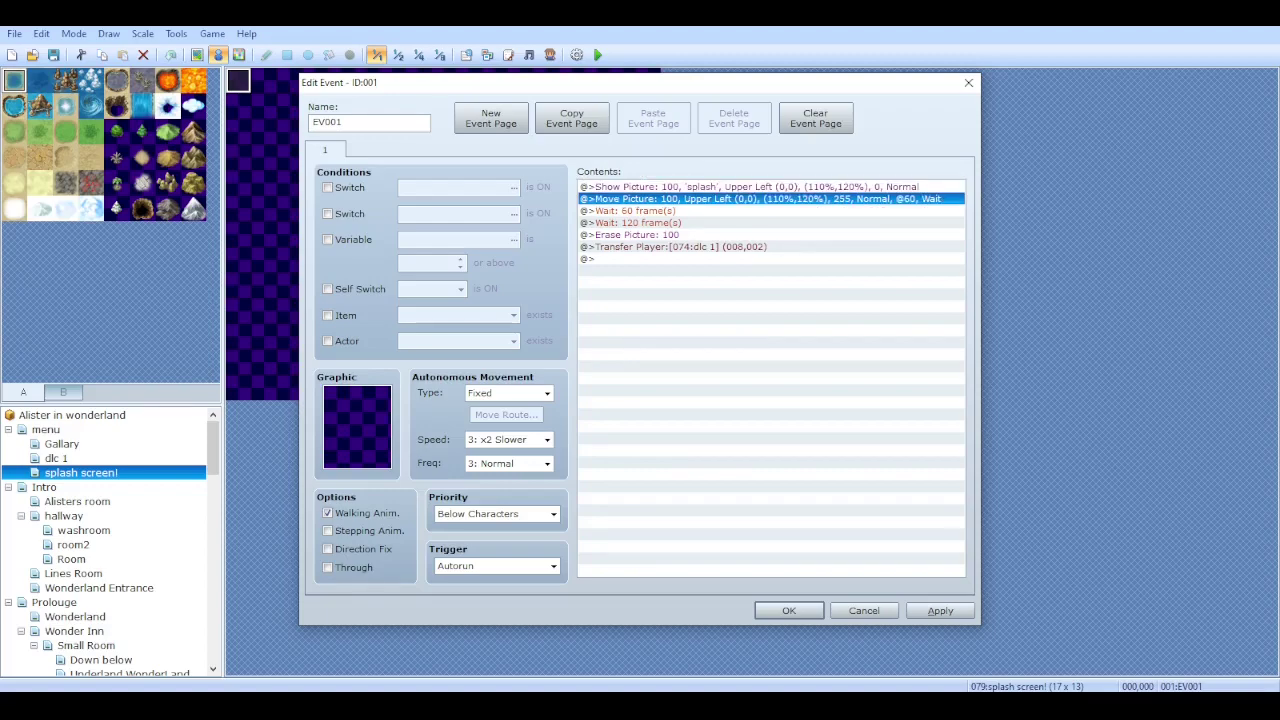
{"action": "key", "text": "Return"}
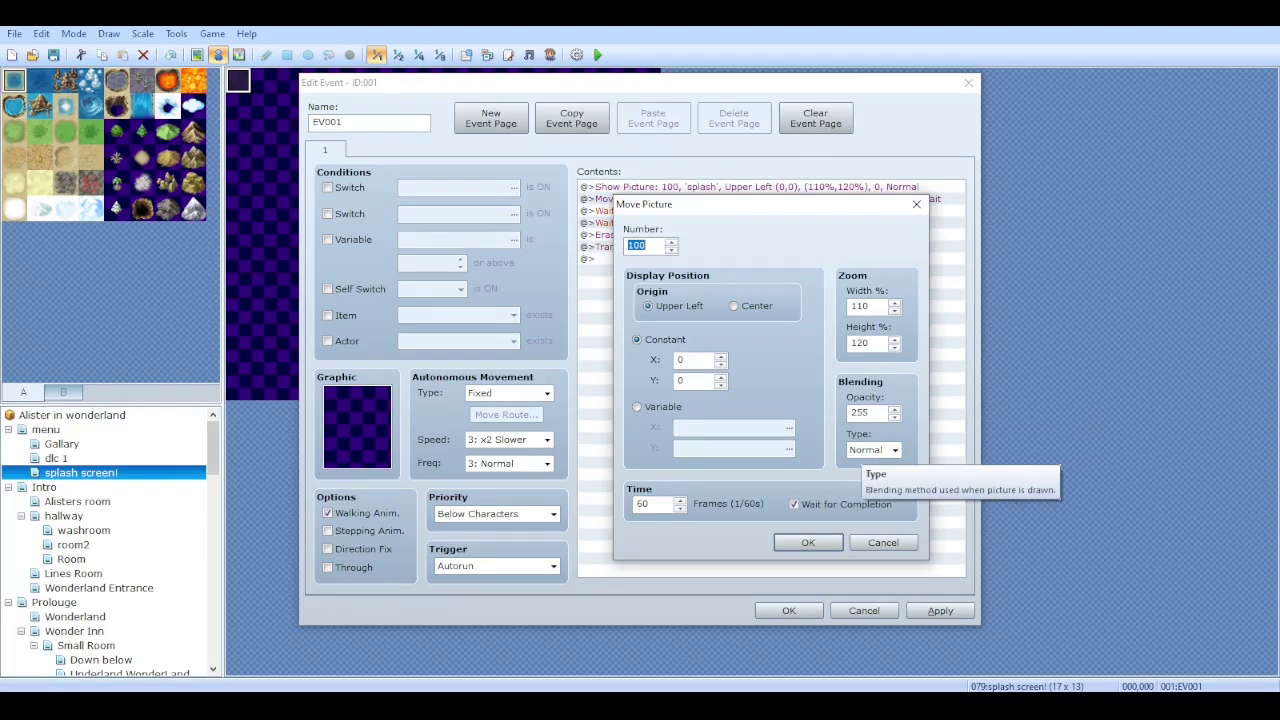
{"action": "left_click", "coordinate": [870, 450]}
{"action": "key", "text": "Return"}
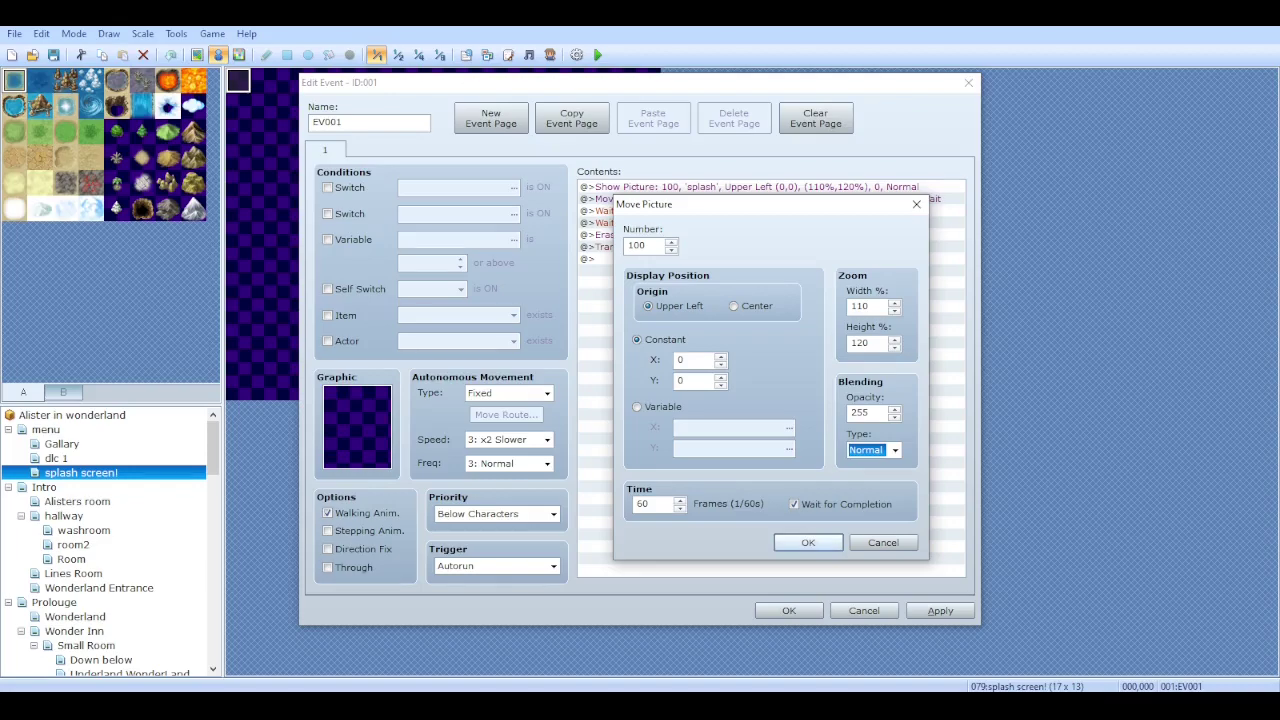
{"action": "key", "text": "Return"}
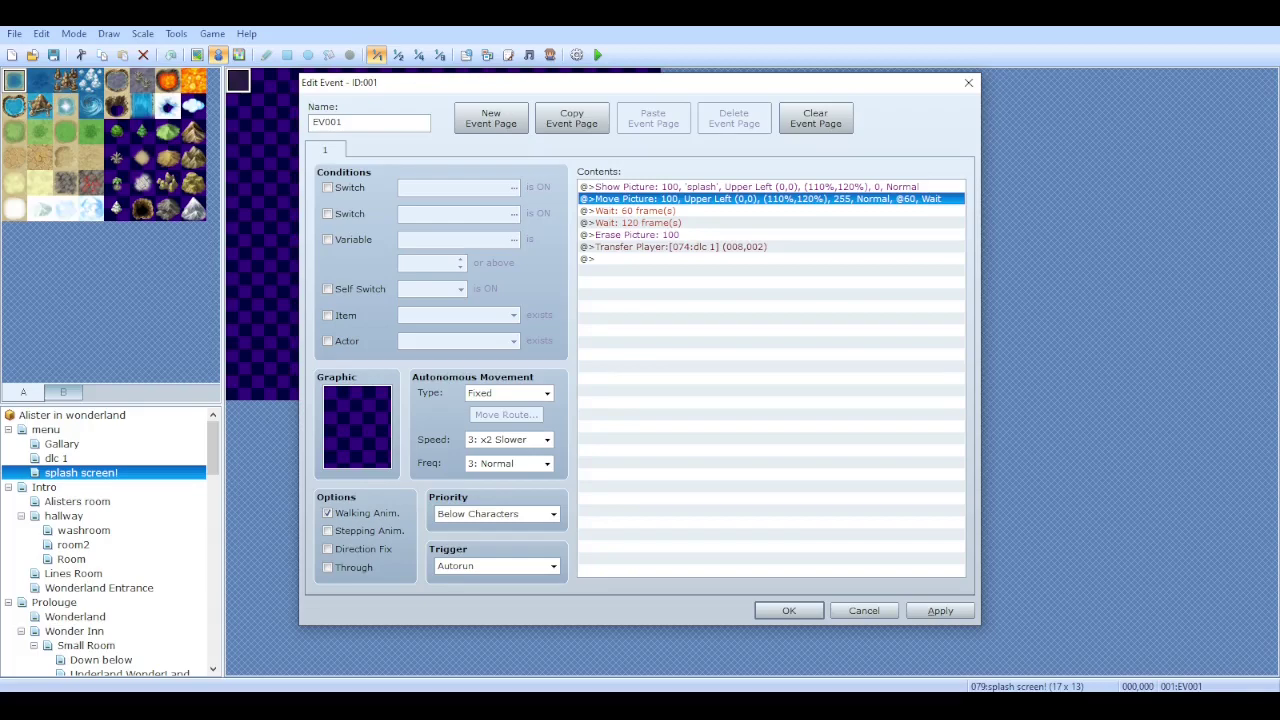
{"action": "left_click", "coordinate": [940, 610]}
{"action": "left_click", "coordinate": [789, 610]}
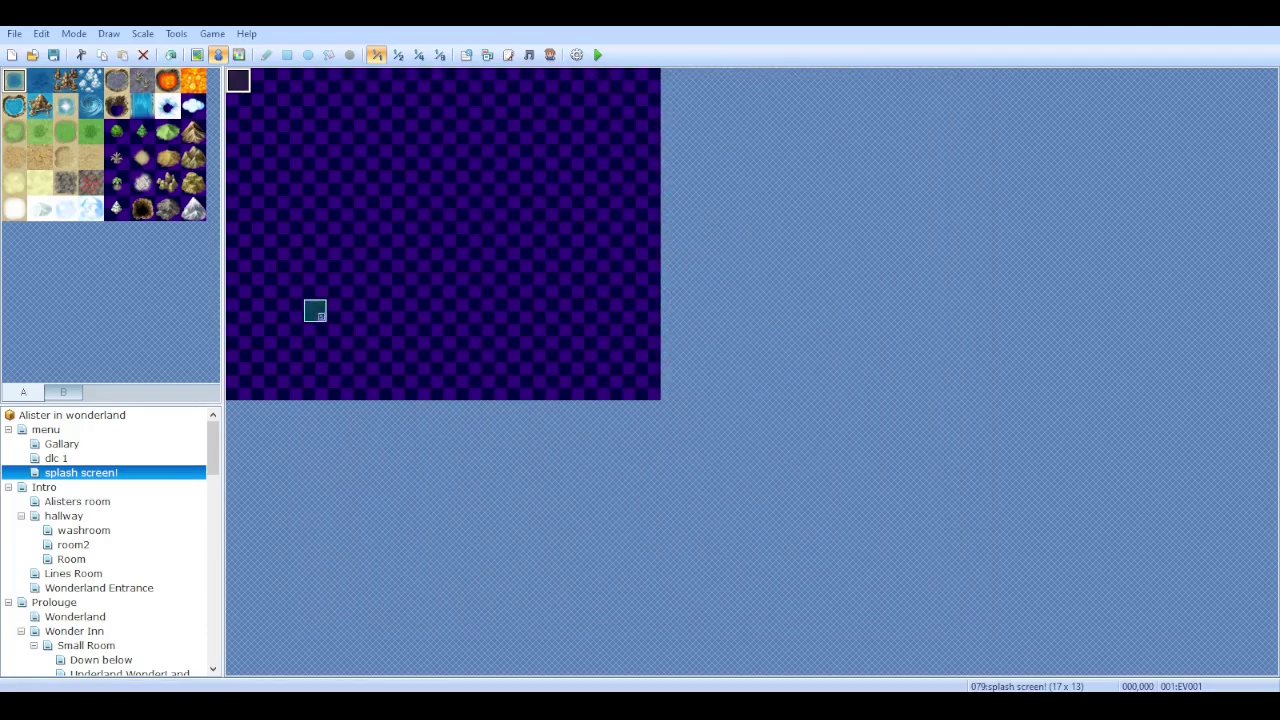
View the dlc 1 map, playtest the game up to its title menu, and exit it with Close The Book.
{"action": "left_click", "coordinate": [56, 458]}
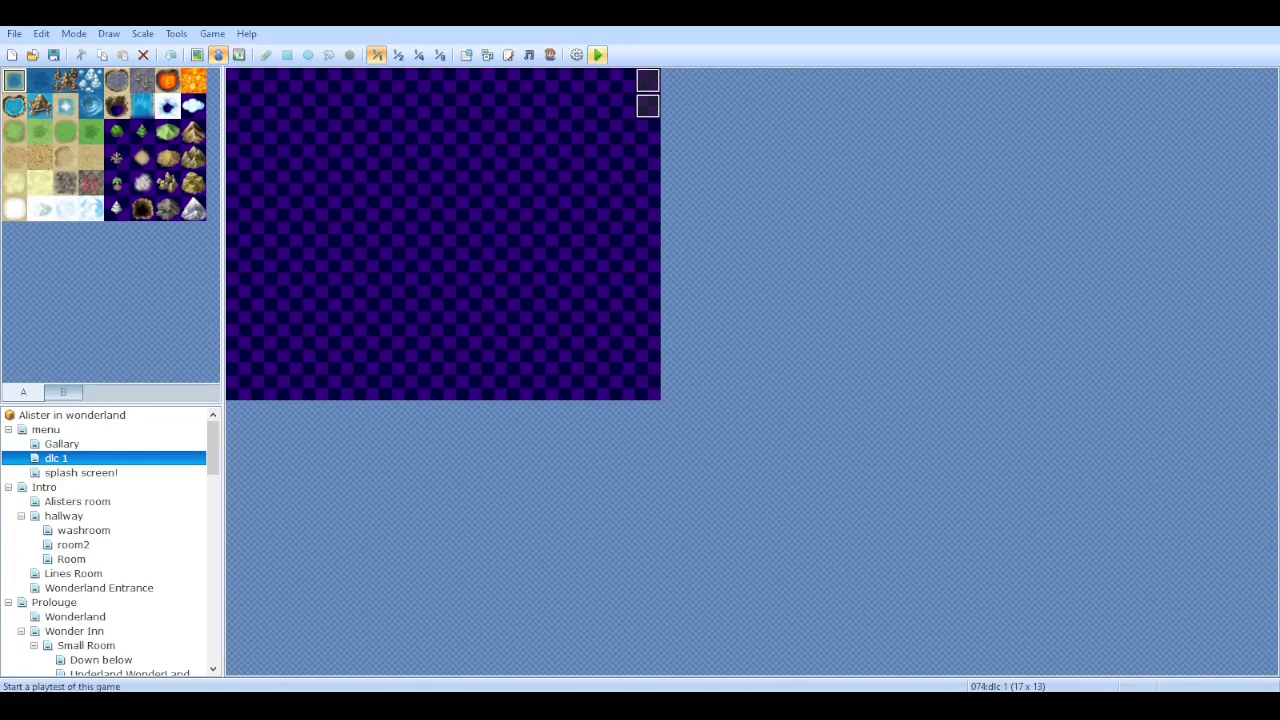
{"action": "left_click", "coordinate": [597, 55]}
{"action": "key", "text": "Return"}
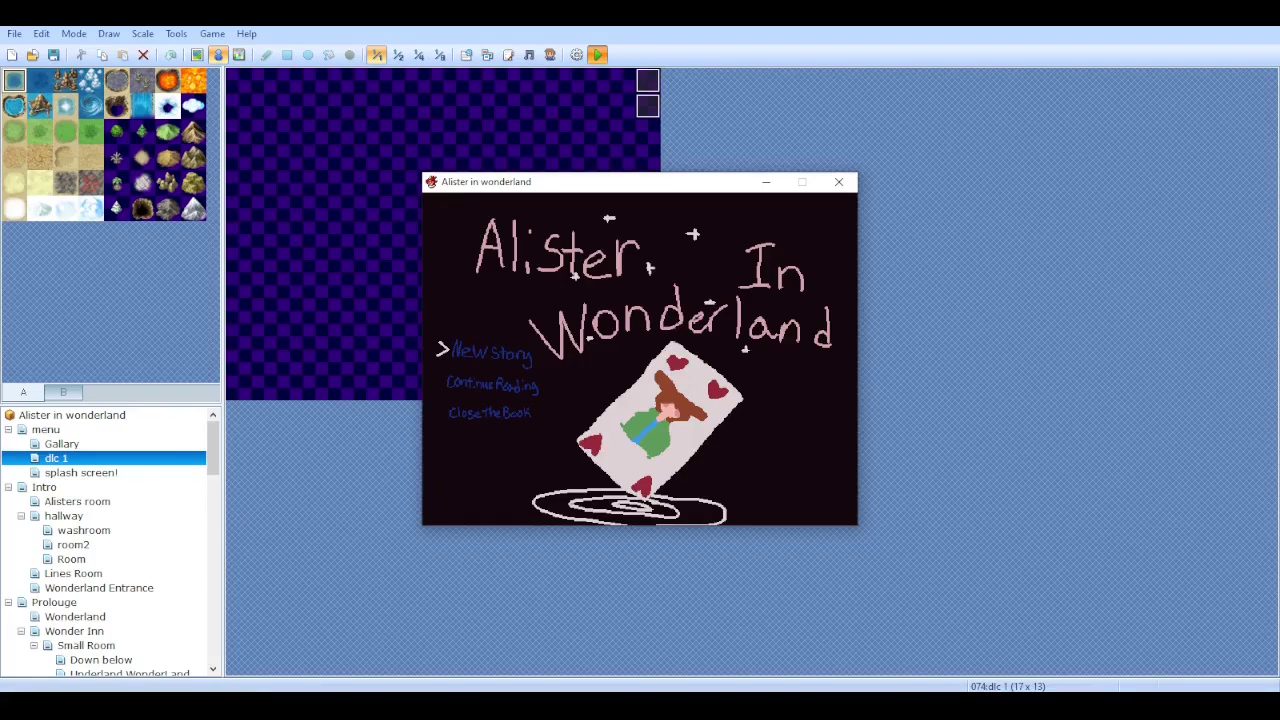
{"action": "key", "text": "Down"}
{"action": "key", "text": "Down"}
{"action": "key", "text": "Return"}
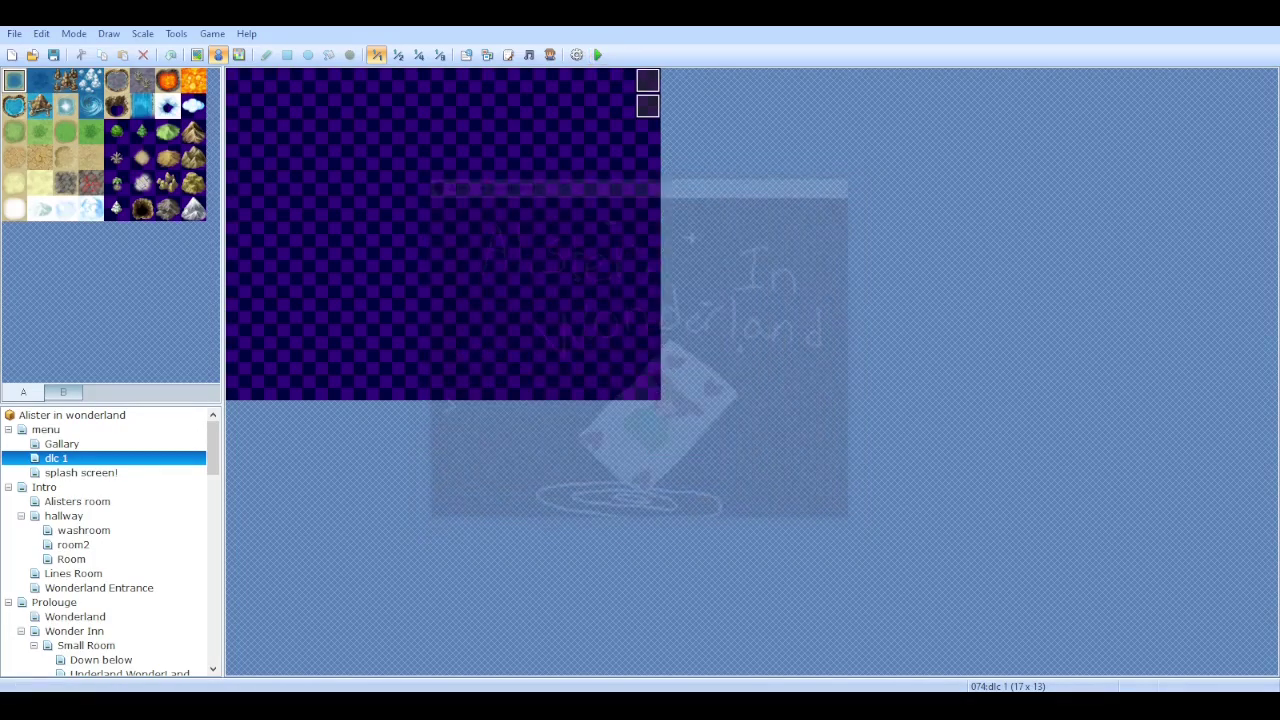